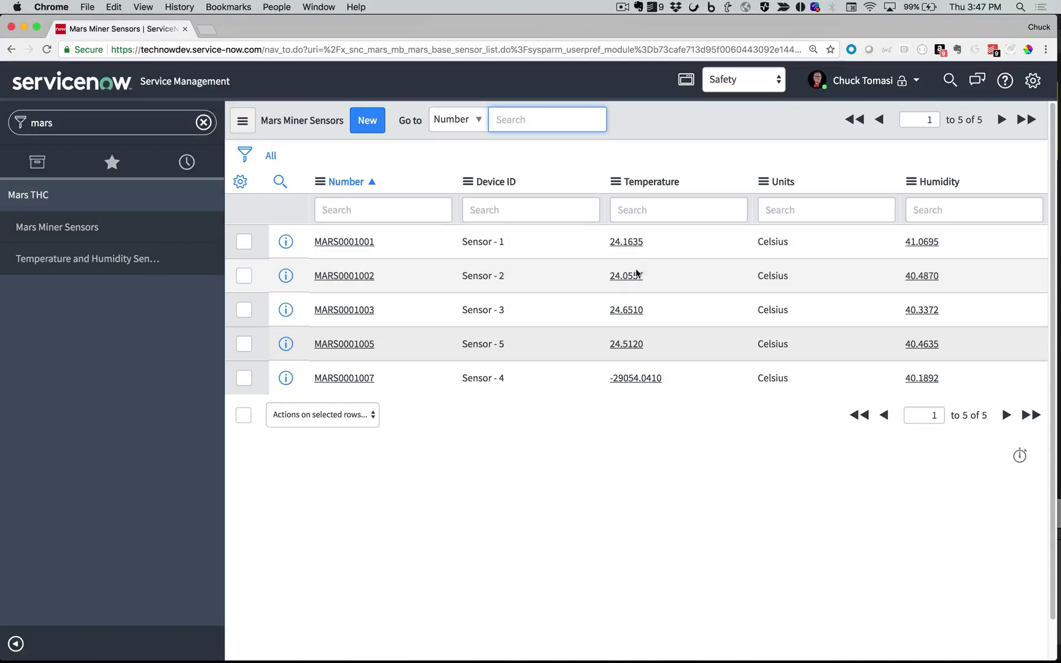
- Open Sensor - 1's 24.1635 temperature chart in the Metric Viewer and set its time span to 1 hour
click(677, 385)
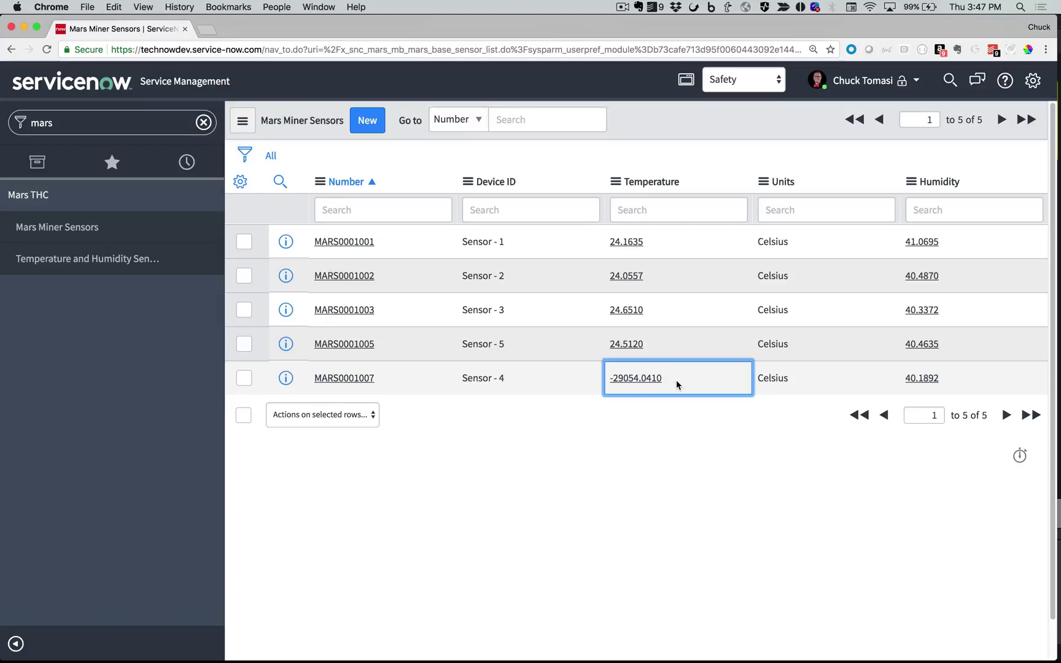
click(634, 242)
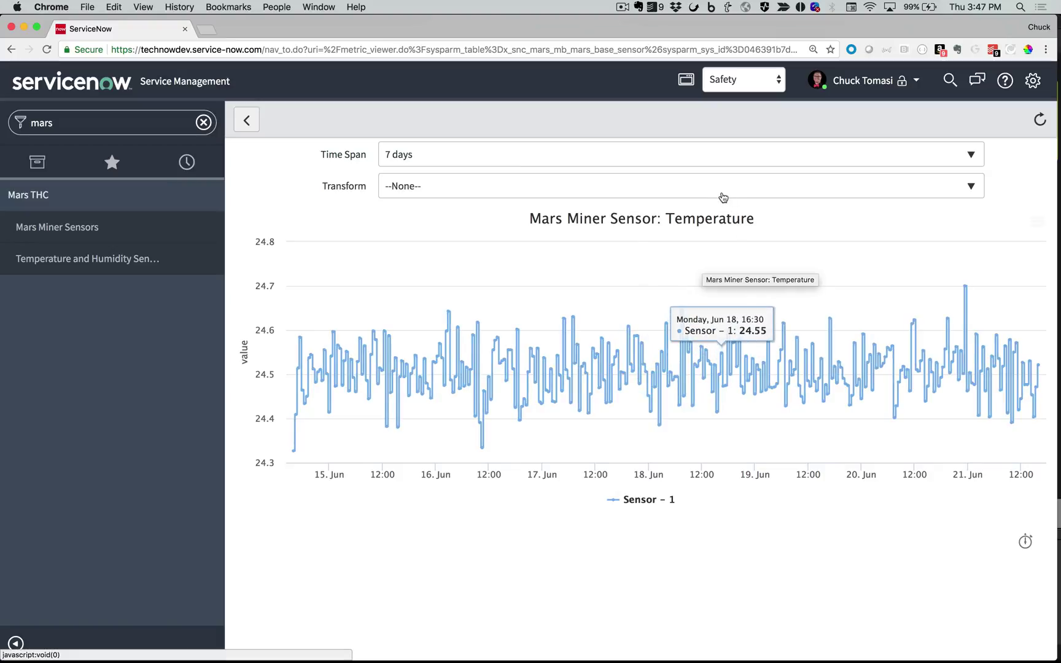
click(716, 161)
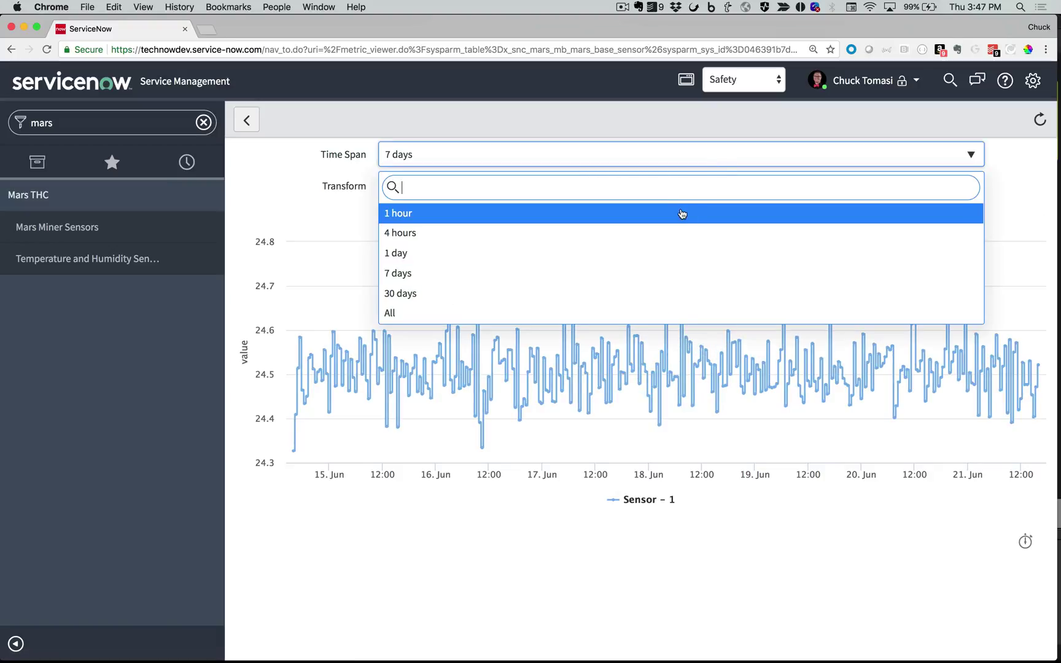
click(681, 214)
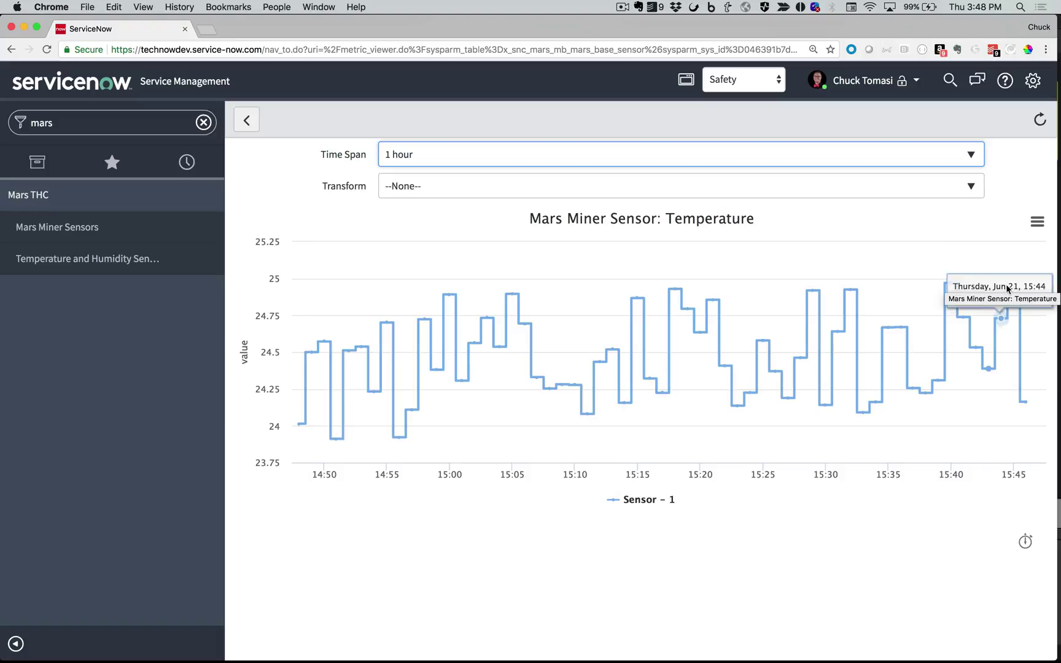
- Filter the navigator for 'metricbase' and start a new MetricBase Trigger Definition
click(54, 123)
text(metricbase)
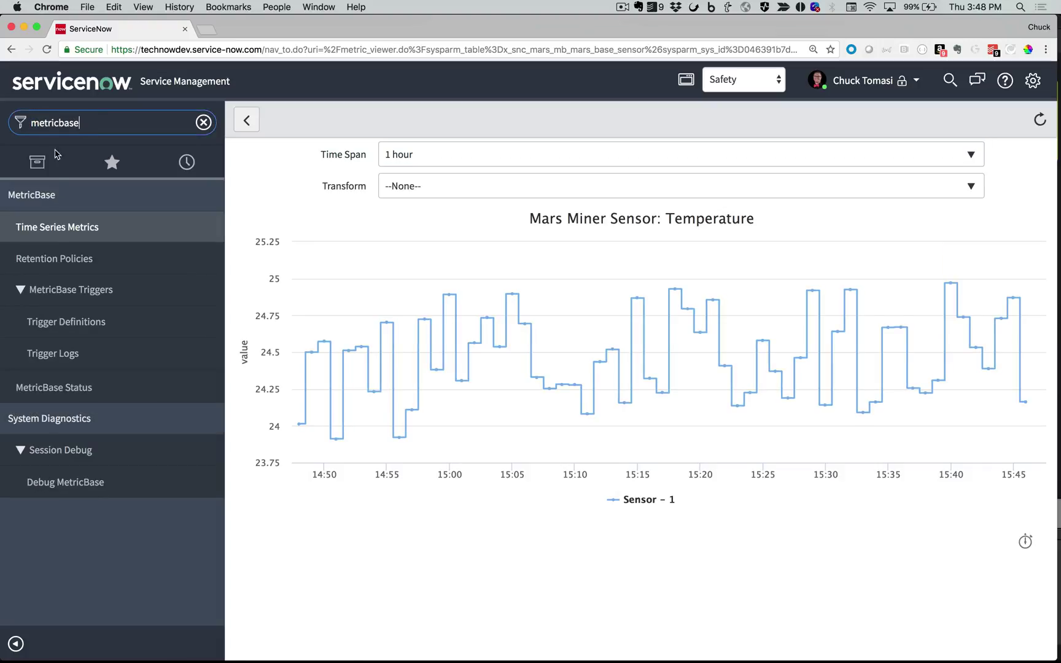
click(62, 321)
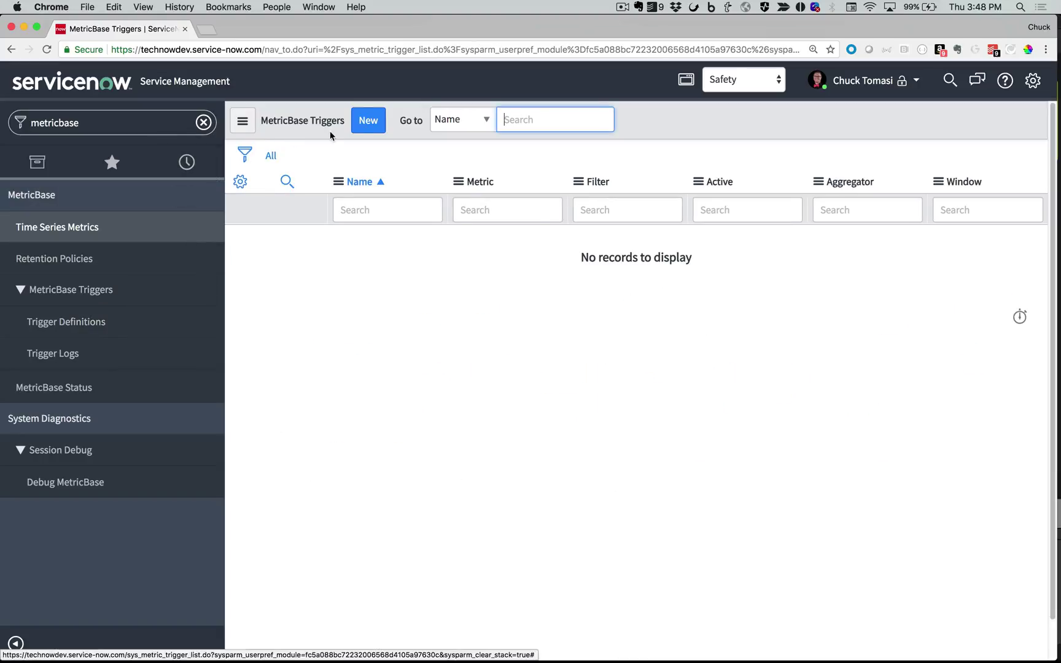
click(367, 120)
- Name the trigger 'Mars Miner: Over Temp' with table Mars Miner Sensor and metric Temperature
text(Mars Miner: Over Temp)
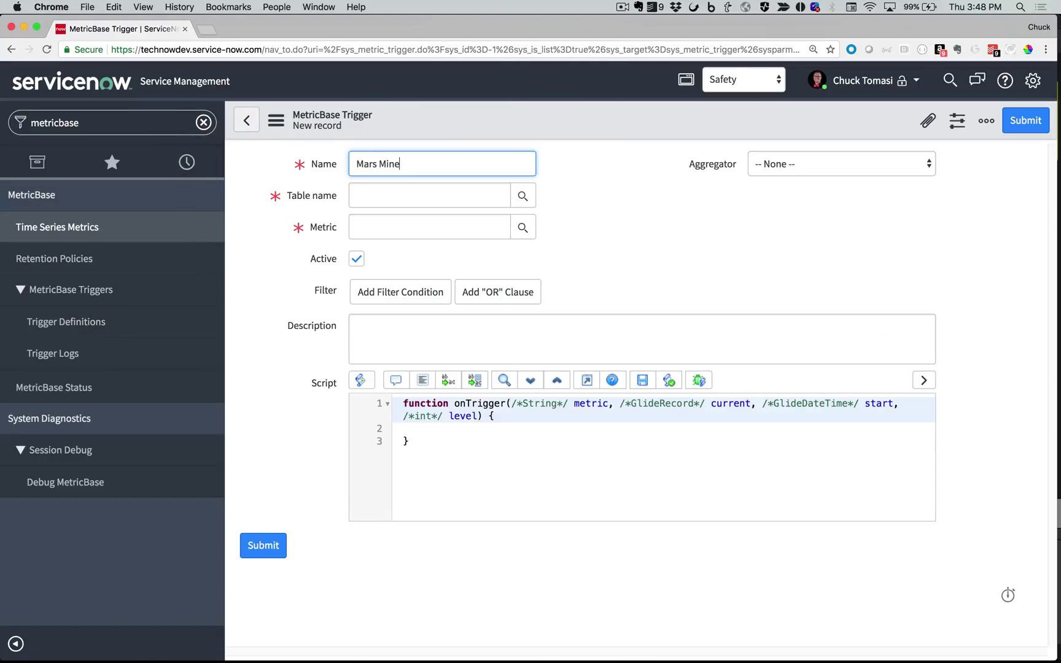
click(429, 195)
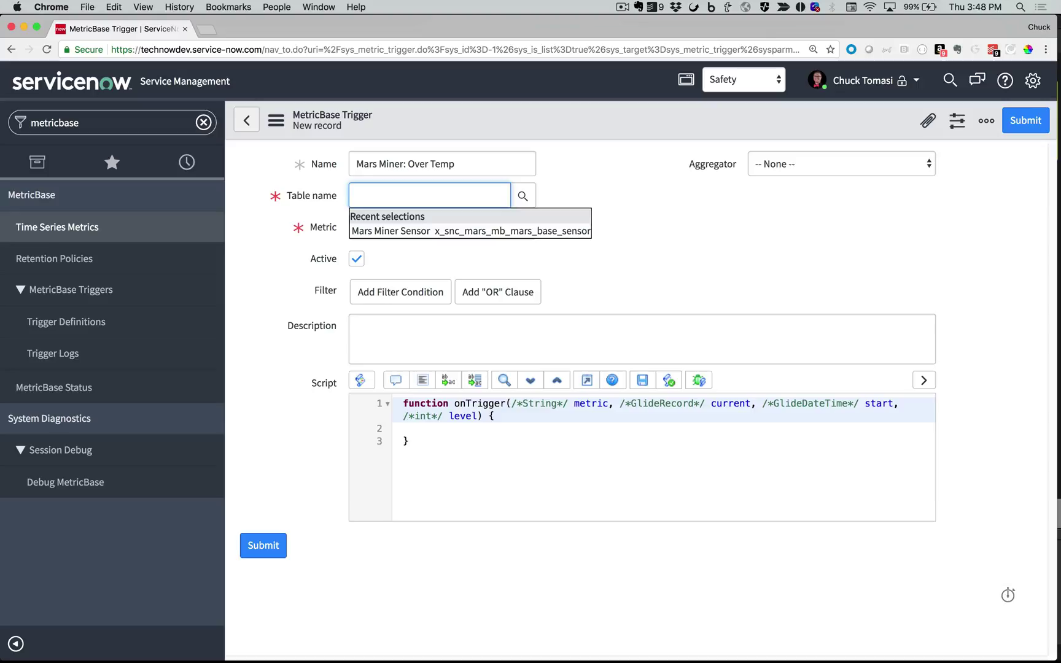
click(423, 231)
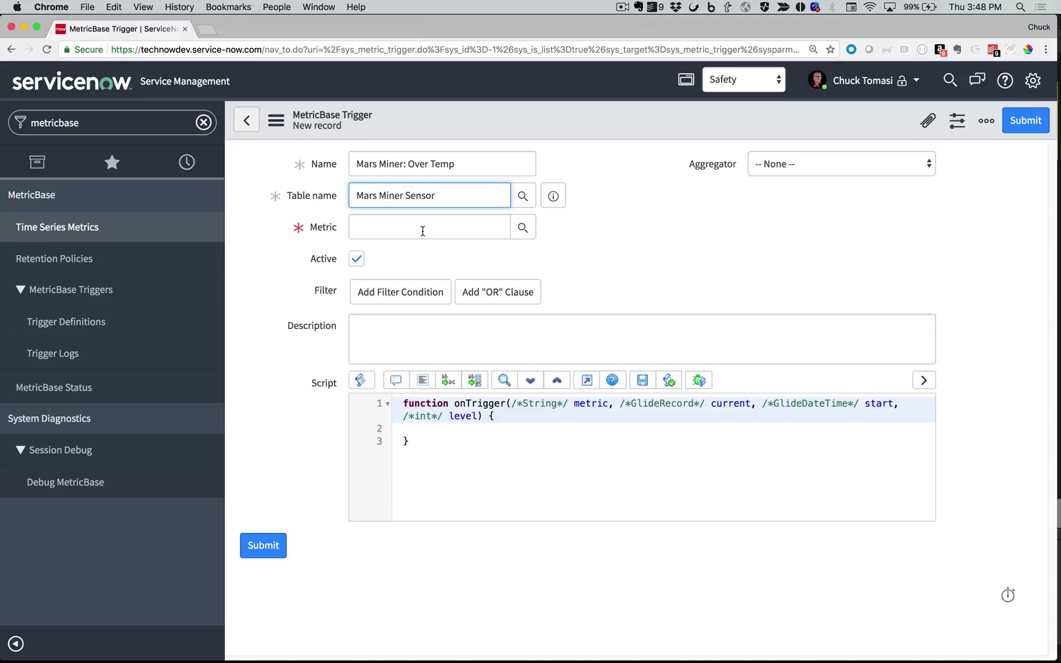
click(423, 231)
click(523, 228)
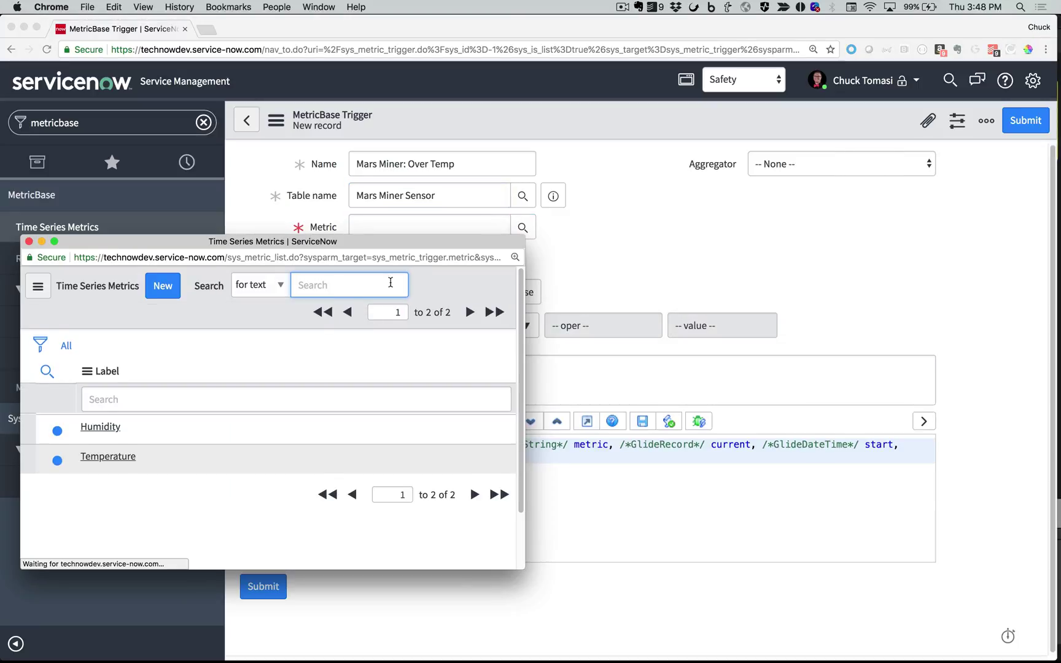
click(132, 457)
- Add the description 'Watch for temps over 25.0C on the Mars Miner project sensors'
click(392, 367)
text(Watch for temps )
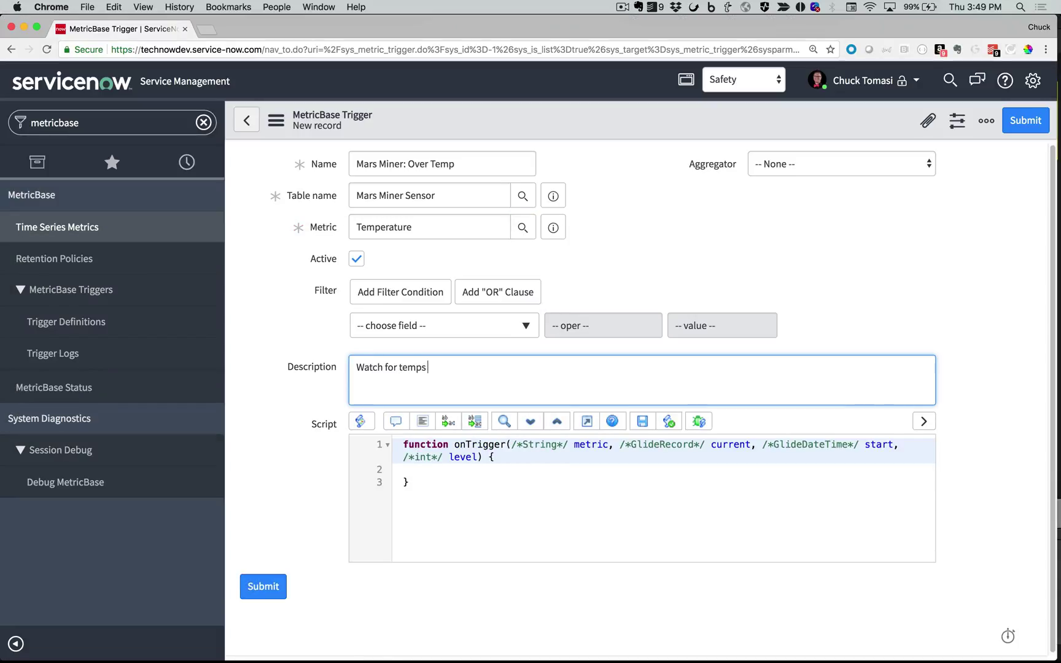
text(over 25.0C on the Mars Miner project sensors)
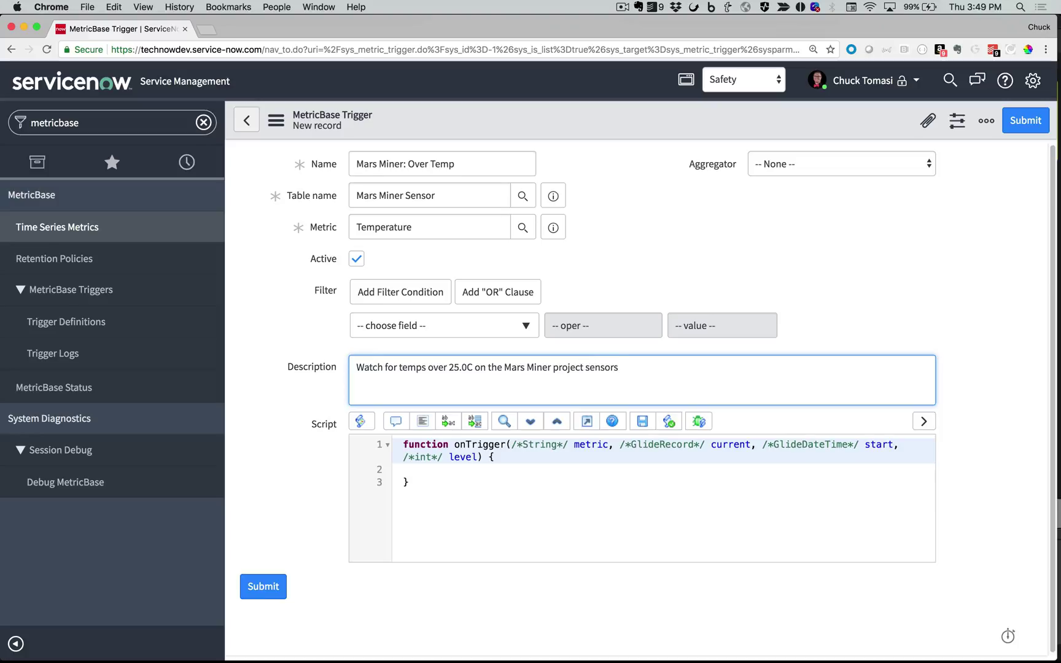
click(405, 450)
- Replace the stub with the full issue-creating script and review its sensor-name and due-date lines
key(super+a)
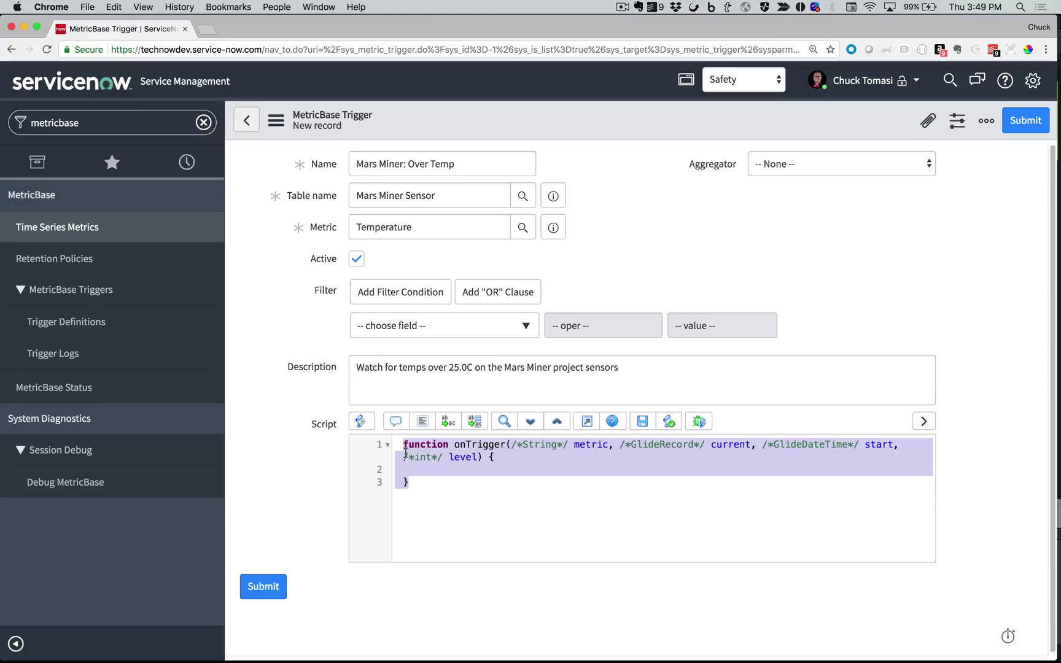
text(function onTrigger(/*String*/ metric, /*GlideRecord*/ current, /*GlideDateTime*/ start, /*int*/ level) {      // Get the sensor name     var sensorName = current.getDisplayValue();      // Set the due date for 5 minutes from now     var dueDate = start;     dueDate.addSeconds(300);      // Create the safety issue record     var issue = new GlideRecord('x_163438_safety_issue');     issue.newRecord();     issue.category = 'Big';     issue.opened_by.setDisplayValue('Safety Bot');     issue.short_description = 'Temperature overload on ' + sensorName;     issue.description = 'The automated monitoring system has detected a temperature overload on ' + sensorName;     issue.due_date = dueDate;     issue.priority = 1;     issue.insert(); })
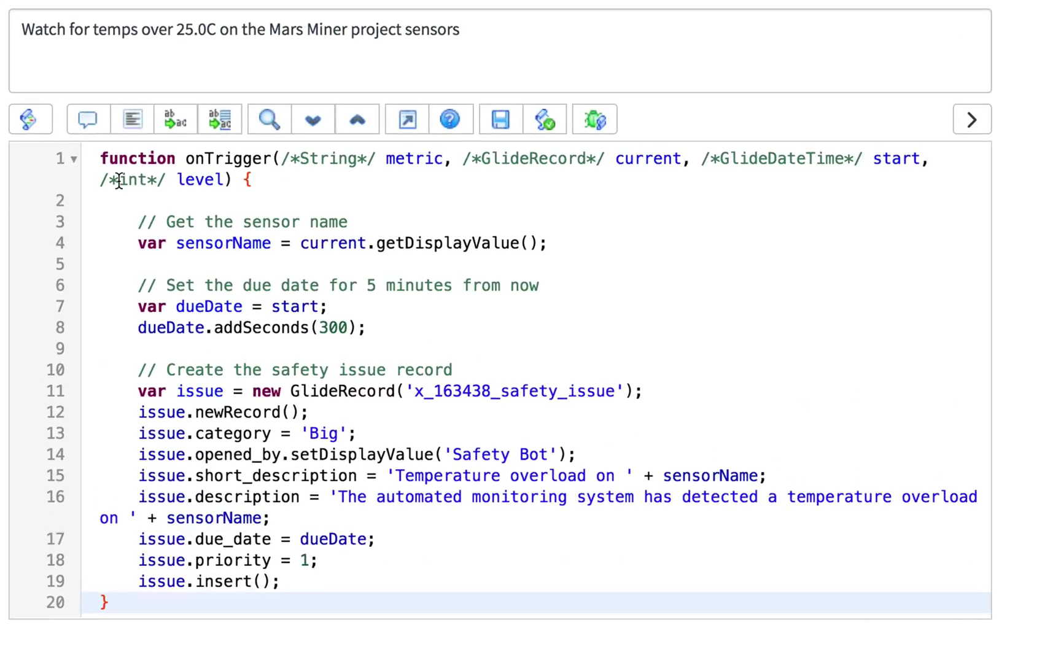
click(131, 225)
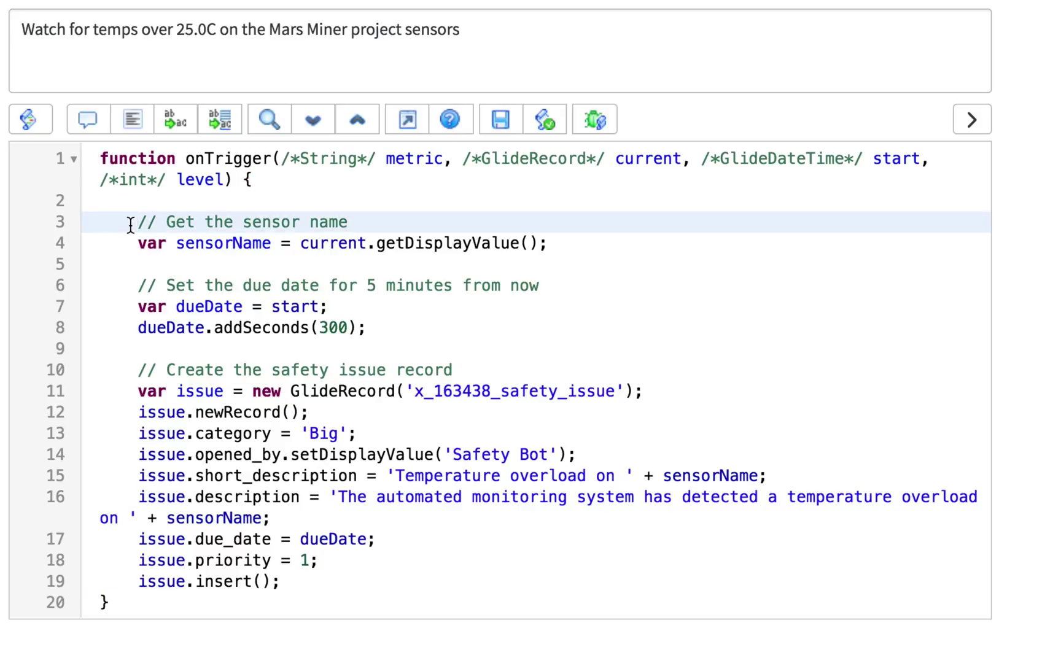
key(super+Left)
key(shift+Down)
key(shift+Down)
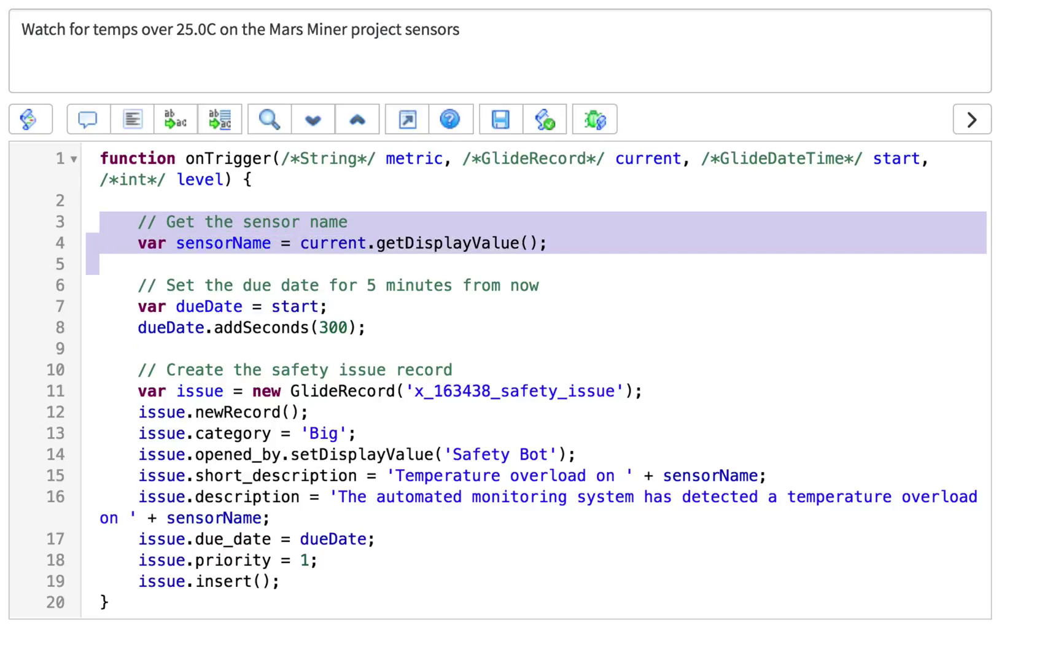
key(Right)
key(Down)
key(Down)
key(shift+Down)
key(shift+Down)
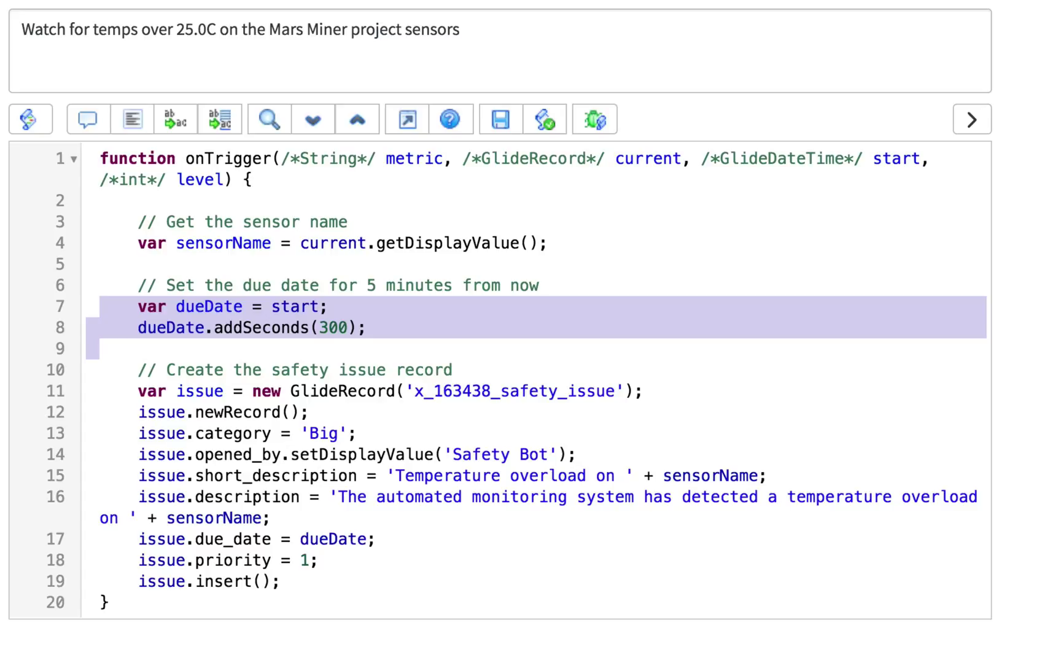
- Review the safety issue GlideRecord code: field assignments, priority, sensor-name descriptions and the insert line
key(Down)
key(Down)
key(shift+Down)
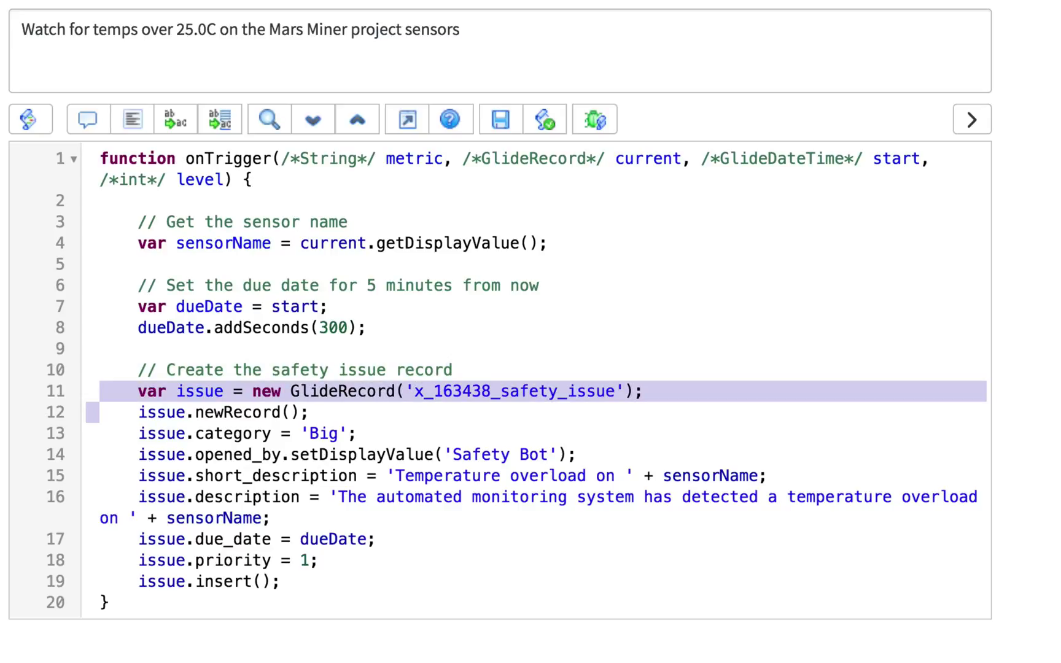
key(Right)
key(shift+Down)
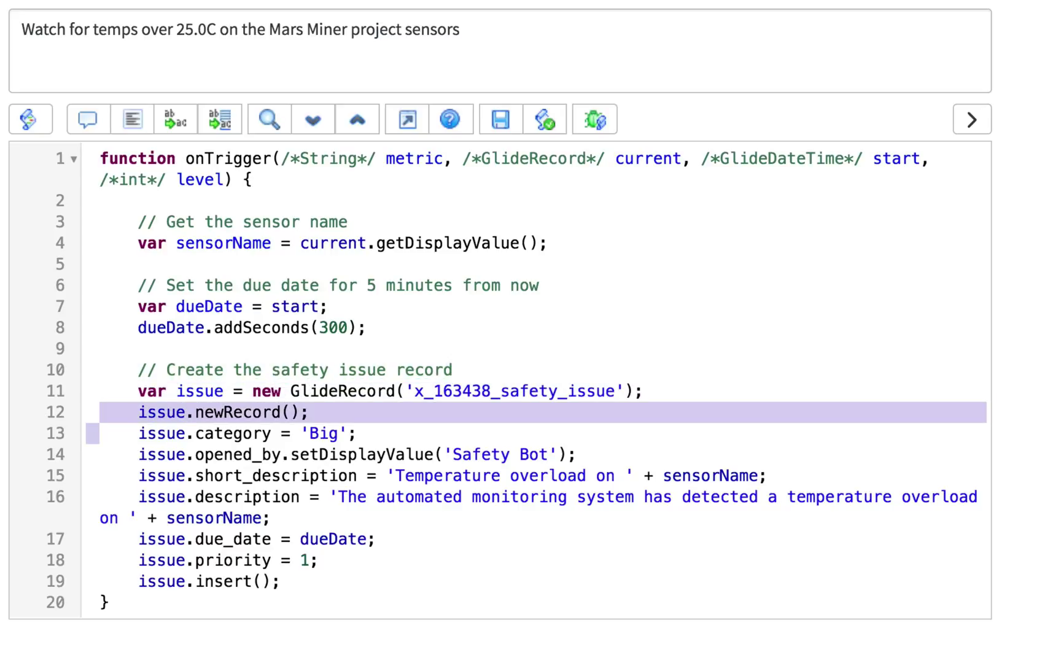
key(Right)
key(shift+Down)
key(shift+Down)
key(shift+Down)
key(shift+Down)
key(shift+Down)
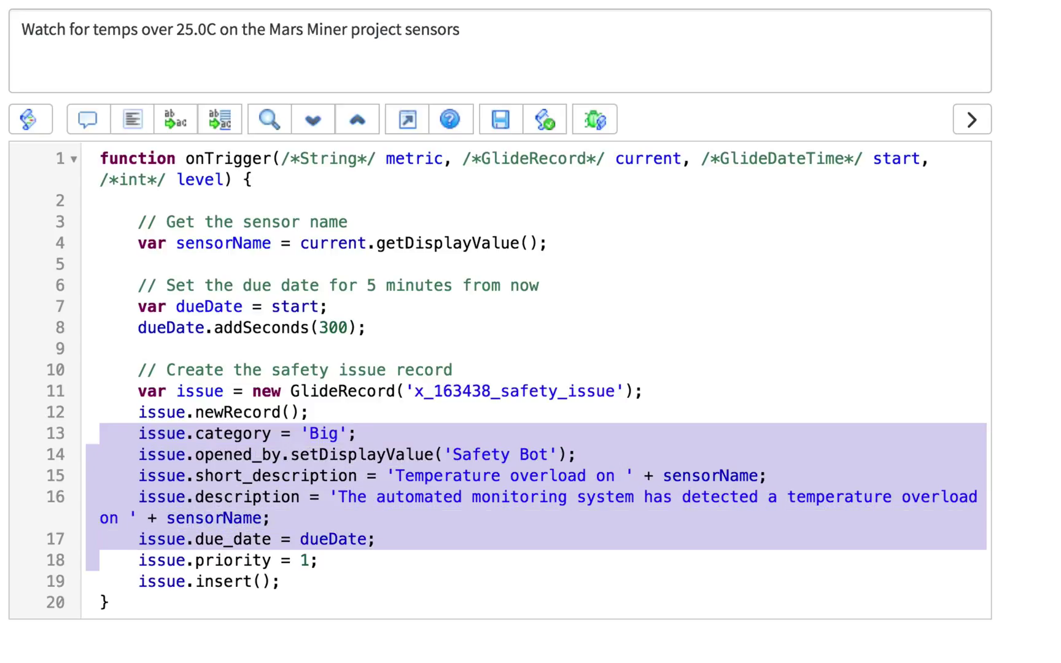
key(shift+Down)
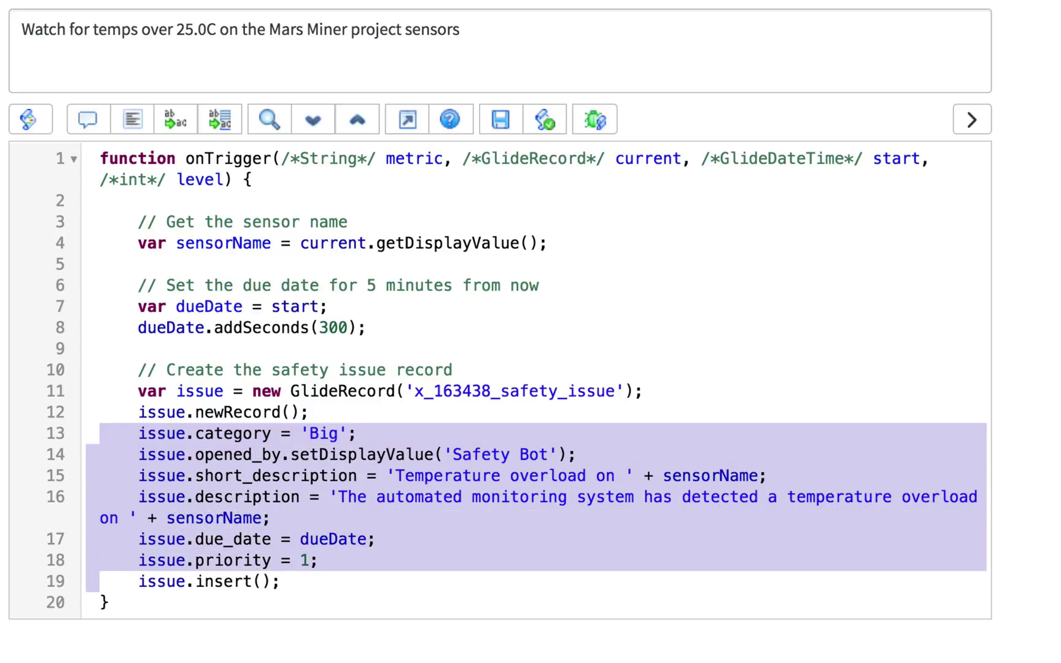
double_click(205, 518)
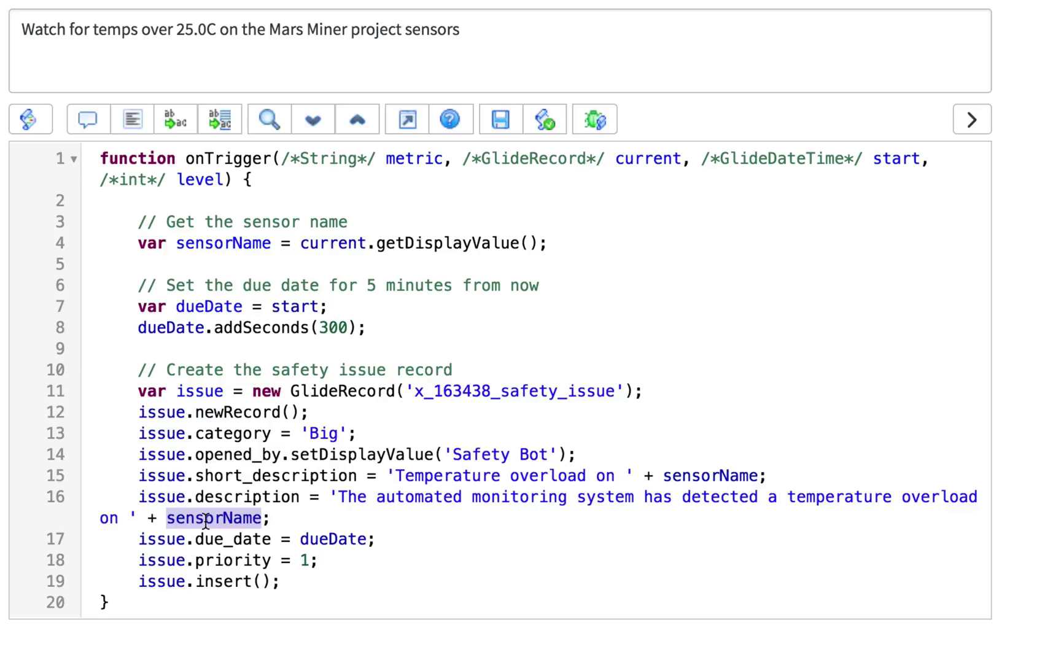
double_click(725, 474)
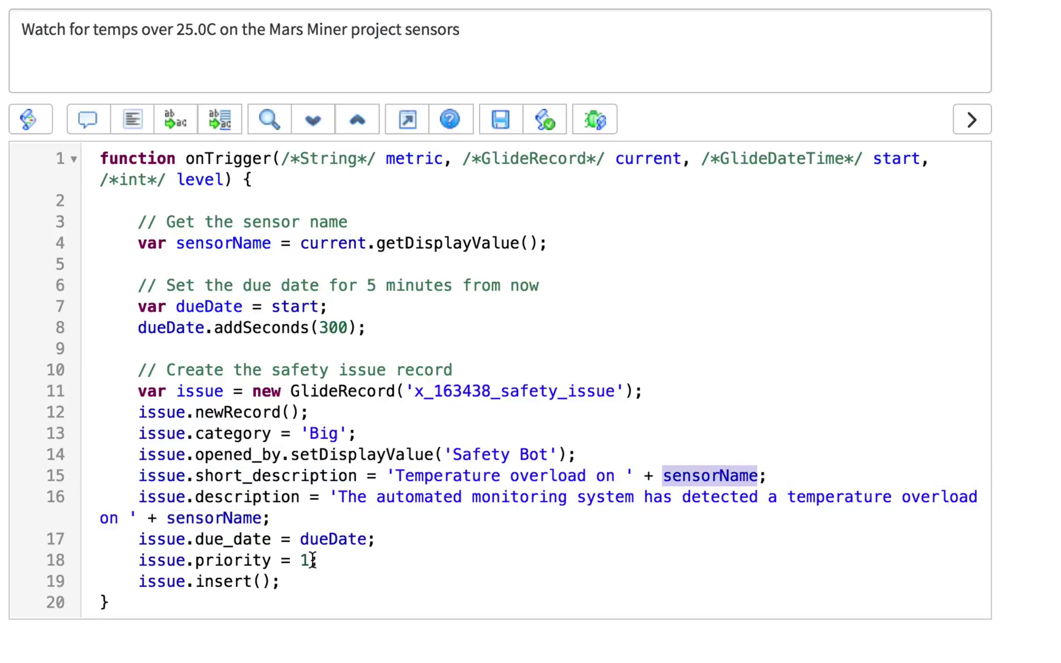
click(111, 538)
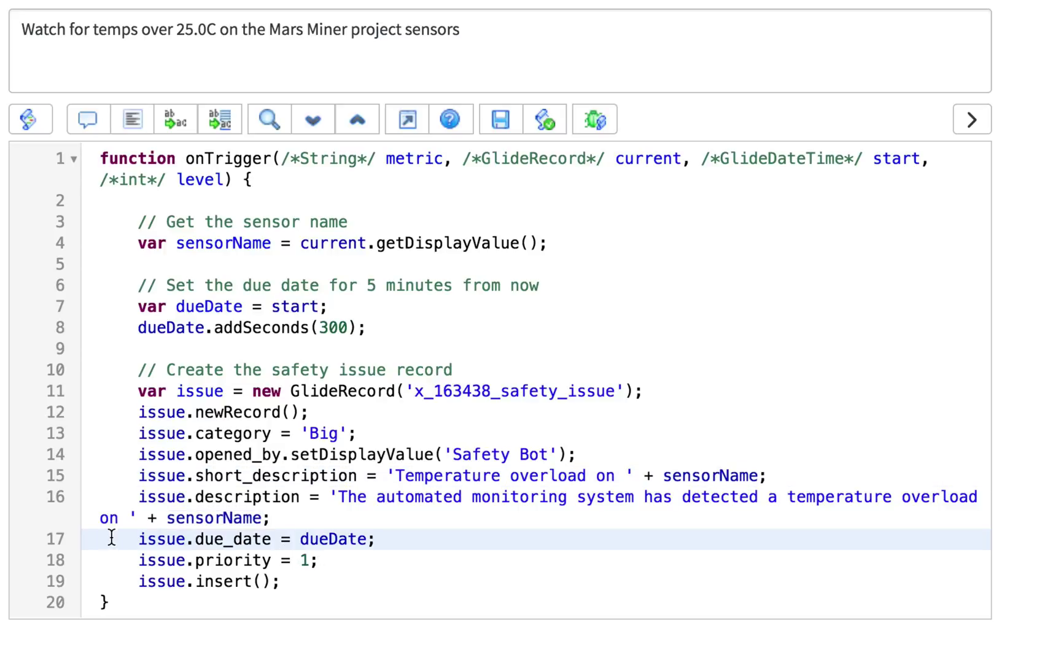
key(Down)
key(Down)
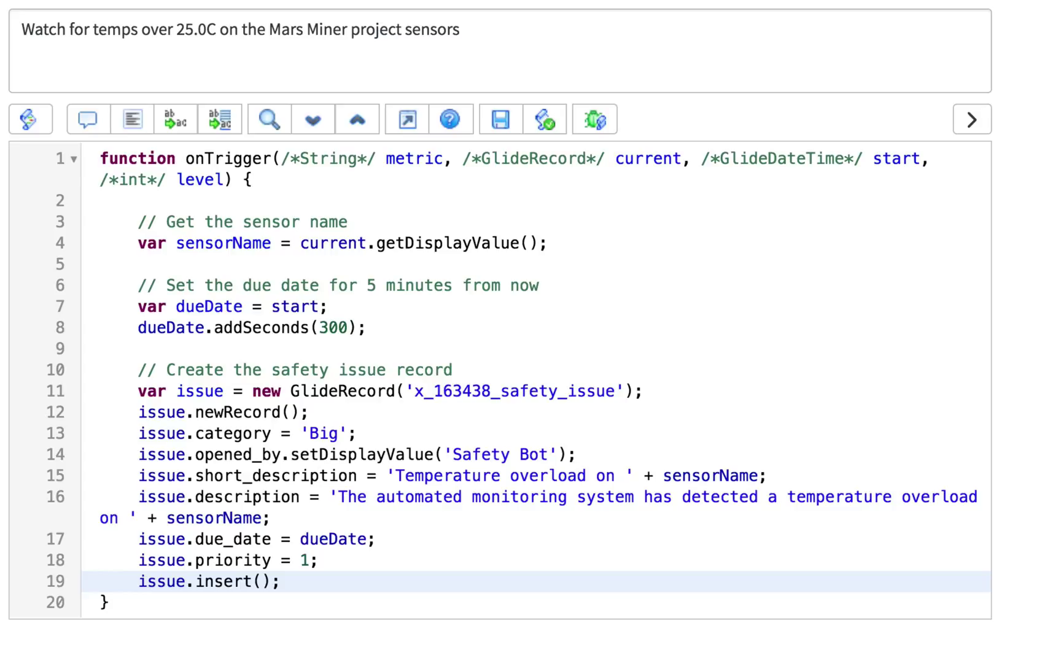
key(shift+Down)
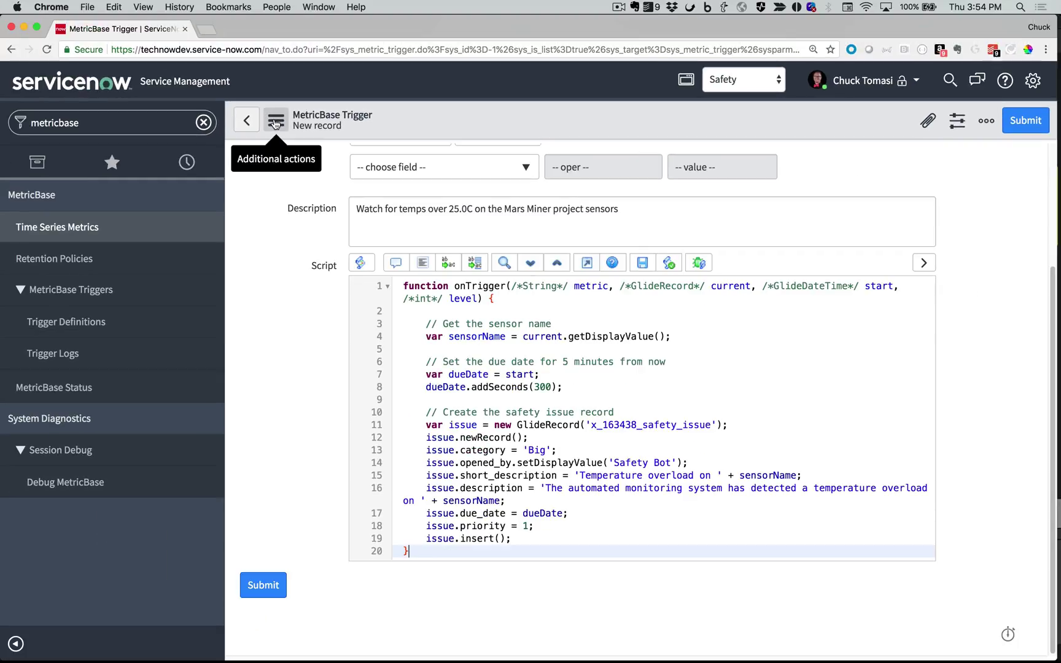
- Save the Mars Miner: Over Temp trigger and stay on the record
click(275, 121)
click(297, 134)
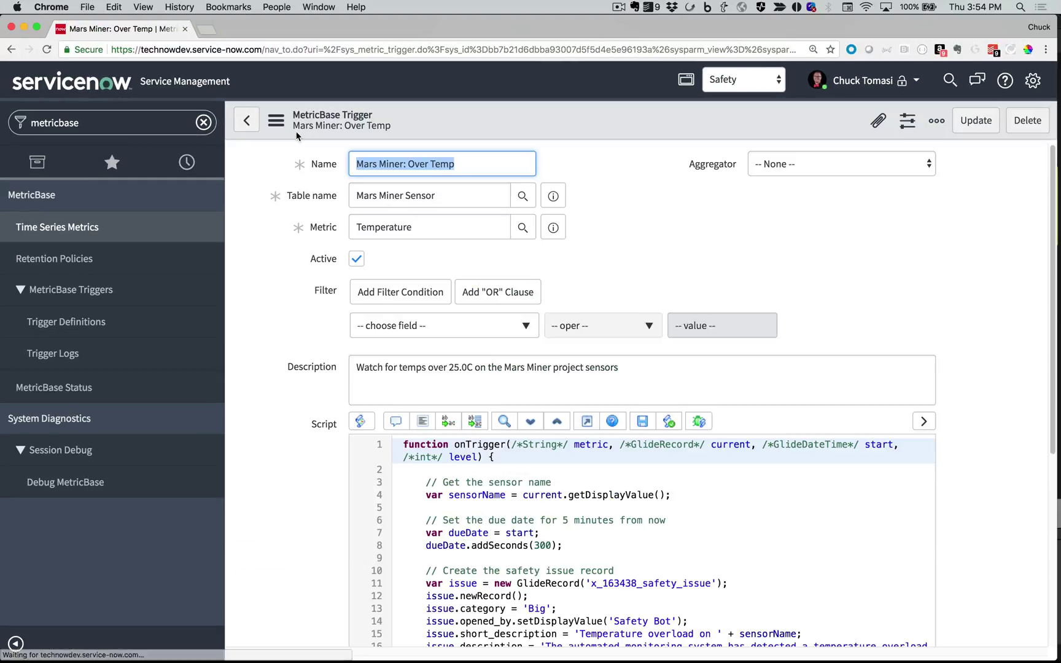
scroll(367, 465, down, 10)
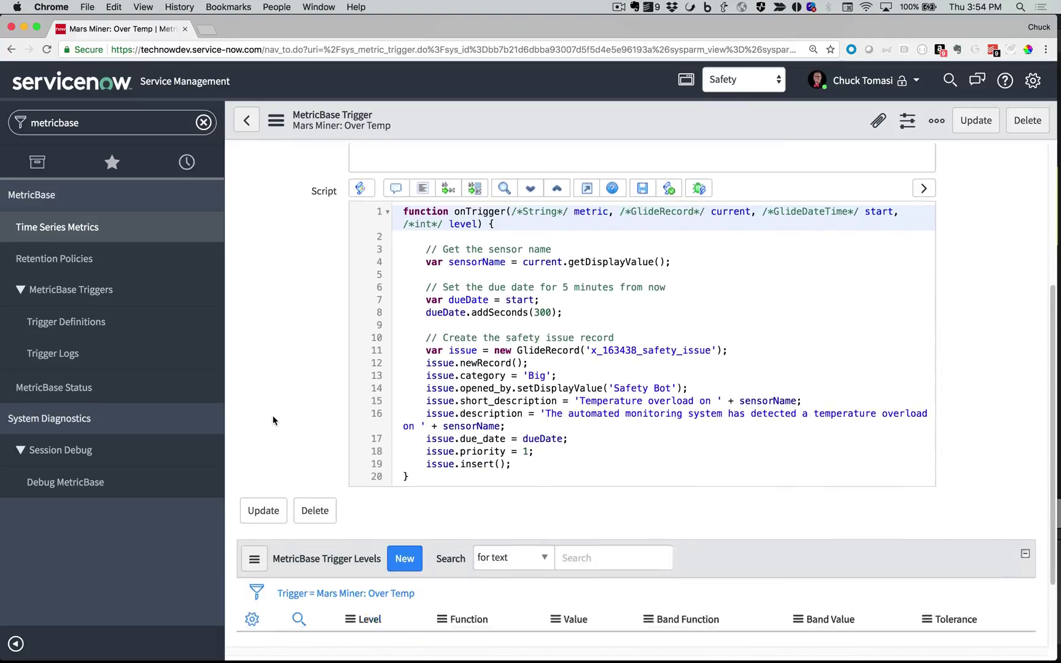
- Add a trigger level with function Greater than and value 25.0
click(404, 461)
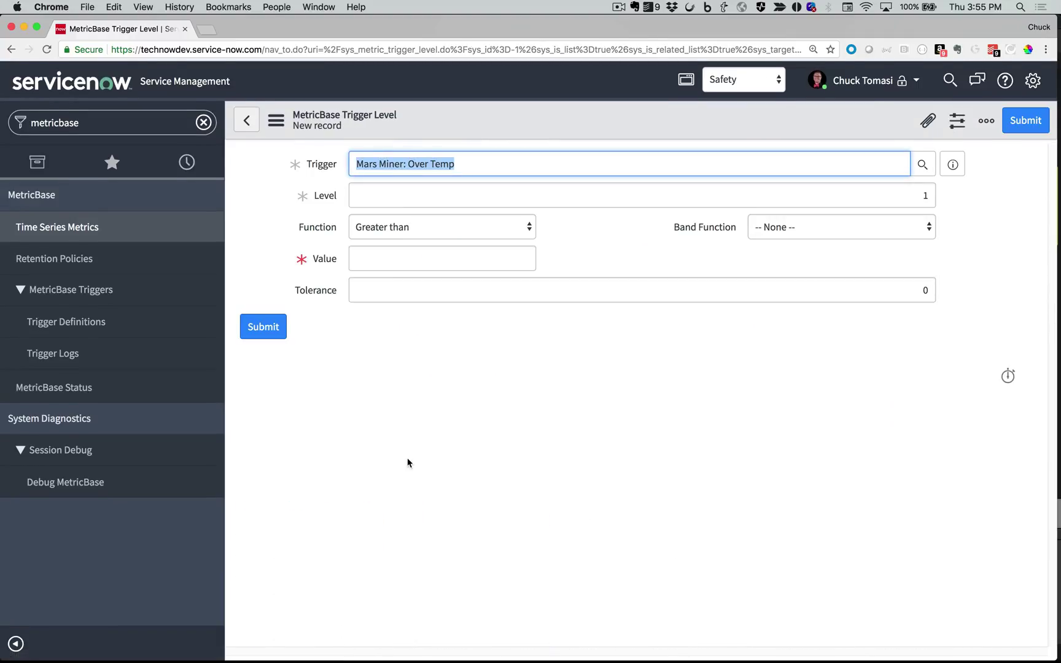
key(Tab)
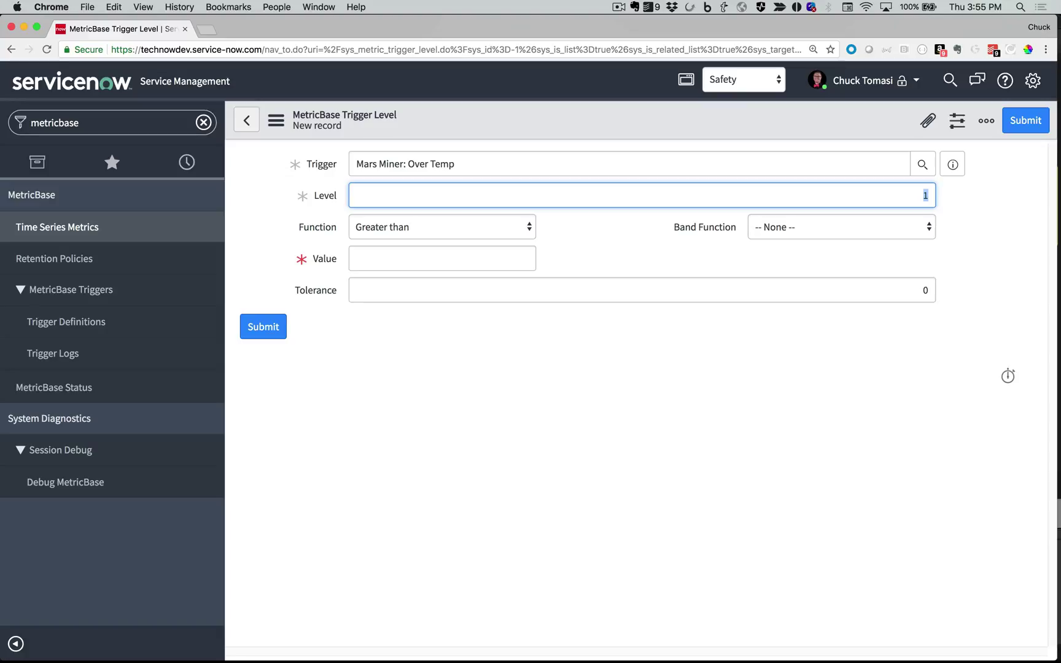
click(480, 227)
click(481, 234)
click(455, 258)
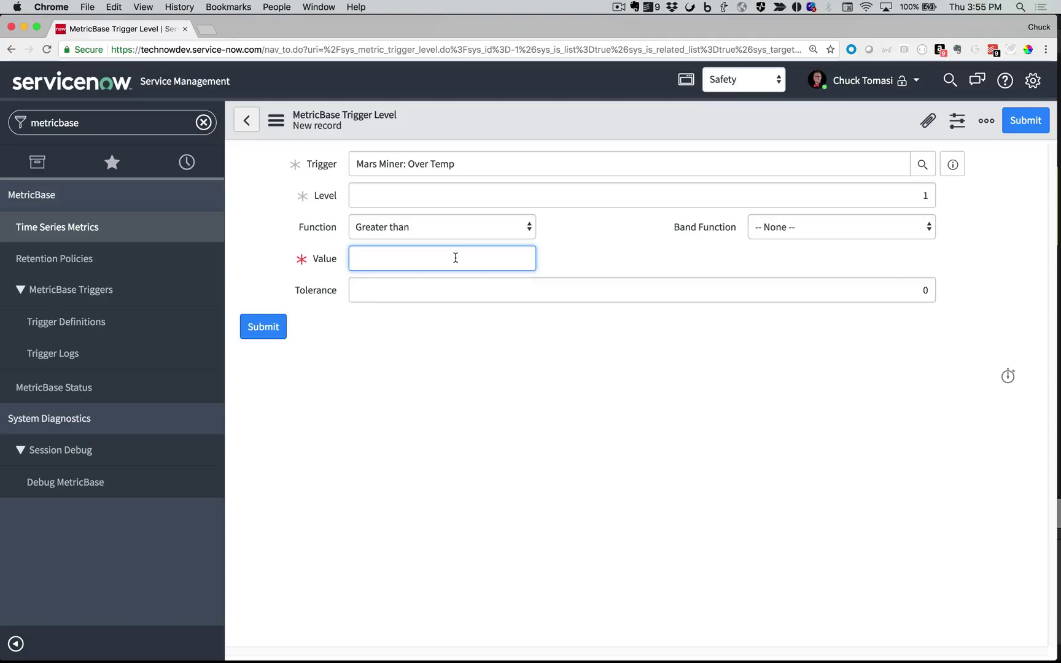
text(25.0)
click(270, 325)
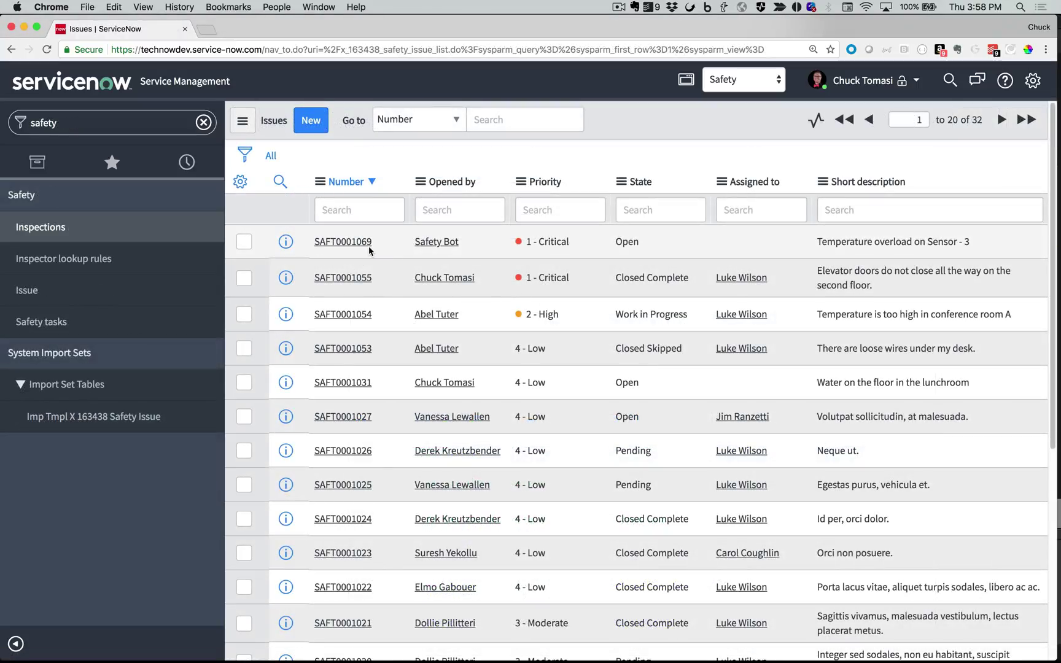
- Open the auto-generated SAFT0001069 'Temperature overload on Sensor - 3' issue
click(362, 244)
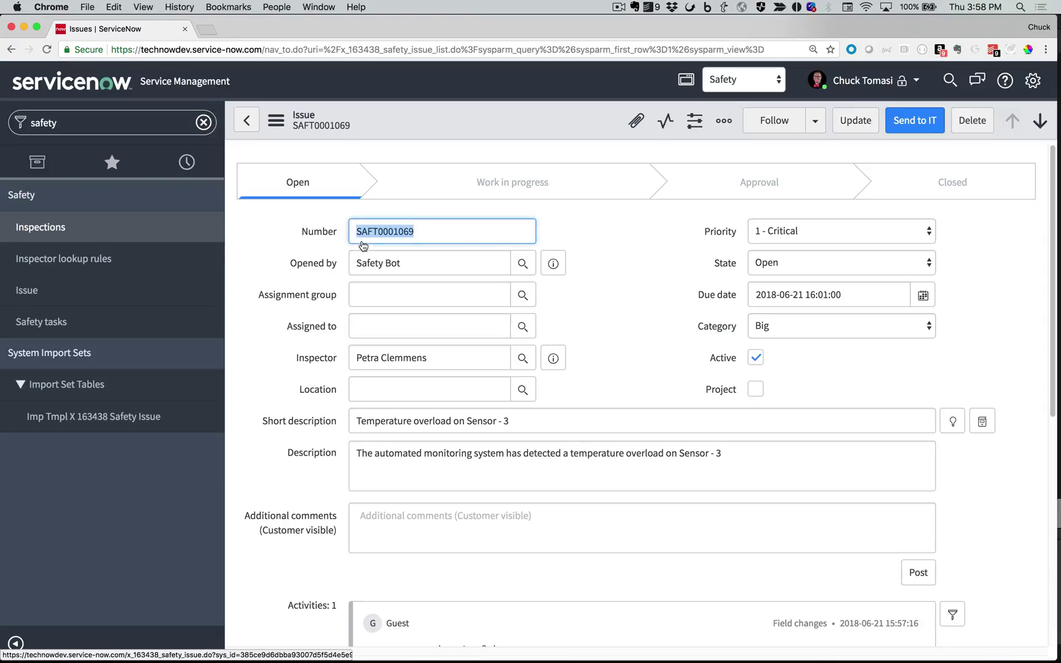
scroll(299, 432, down, 3)
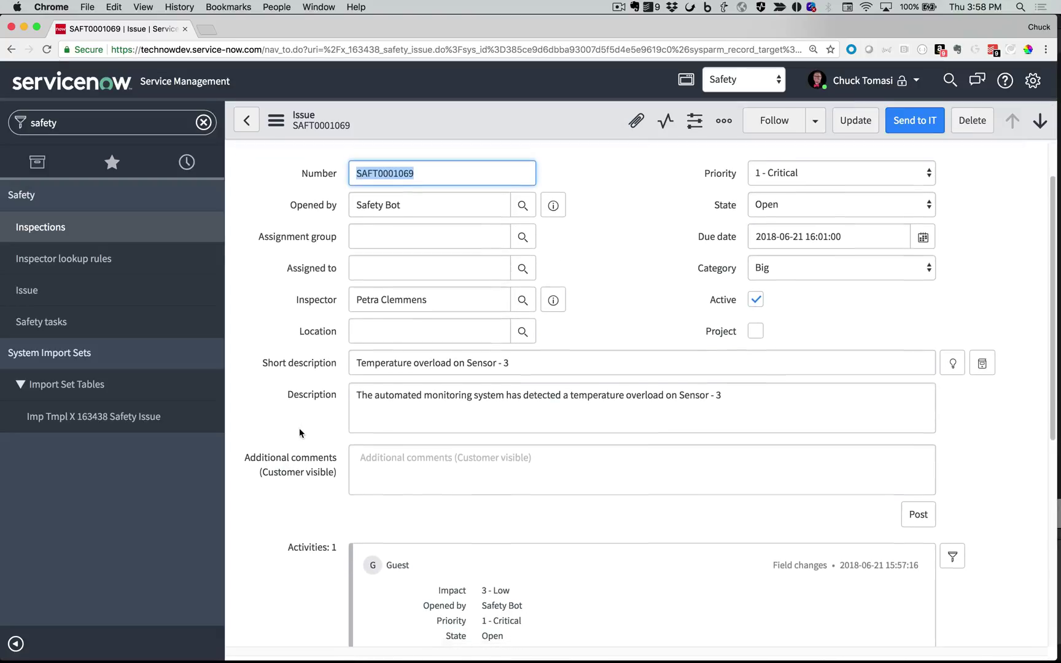
scroll(300, 433, down, 4)
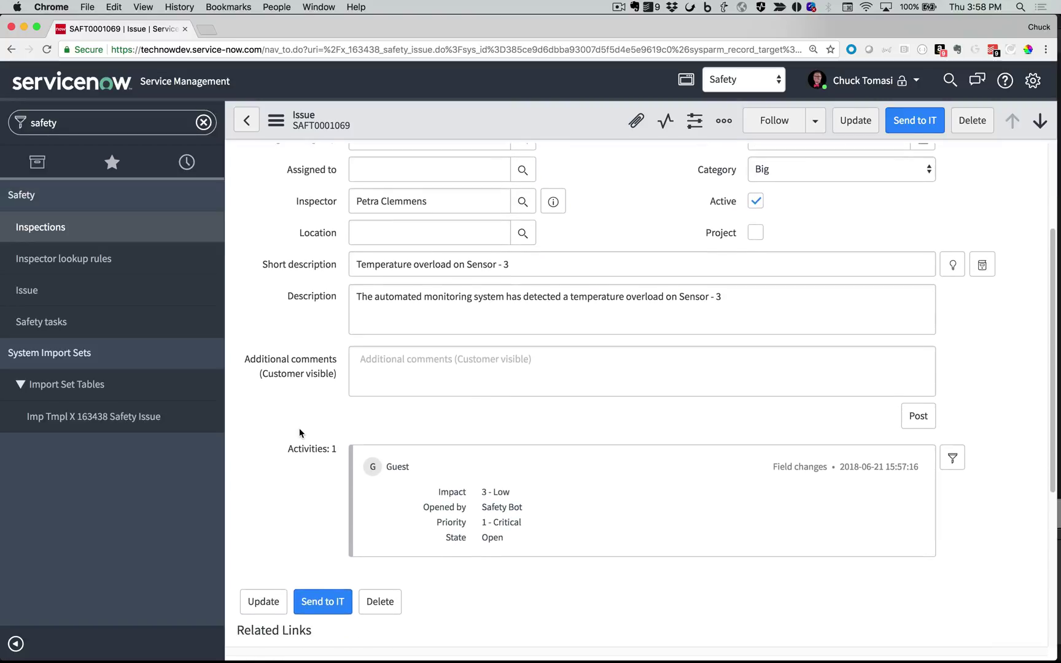
scroll(304, 405, up, 7)
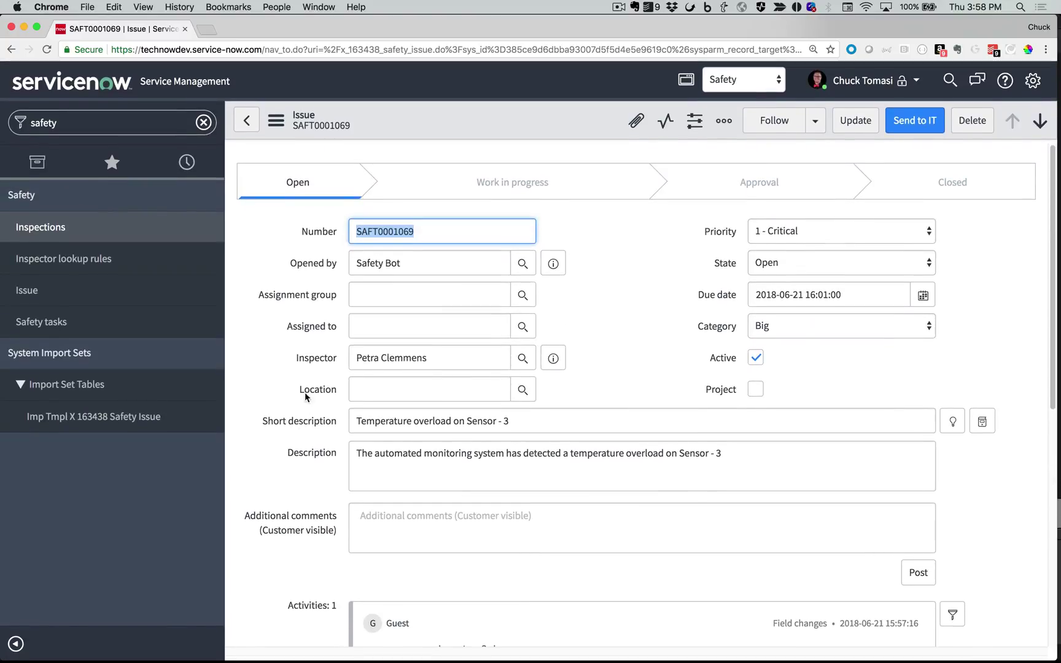
- Set the assignment group to Safety Department and pick a suggested member as Assigned to
click(379, 295)
text(safet)
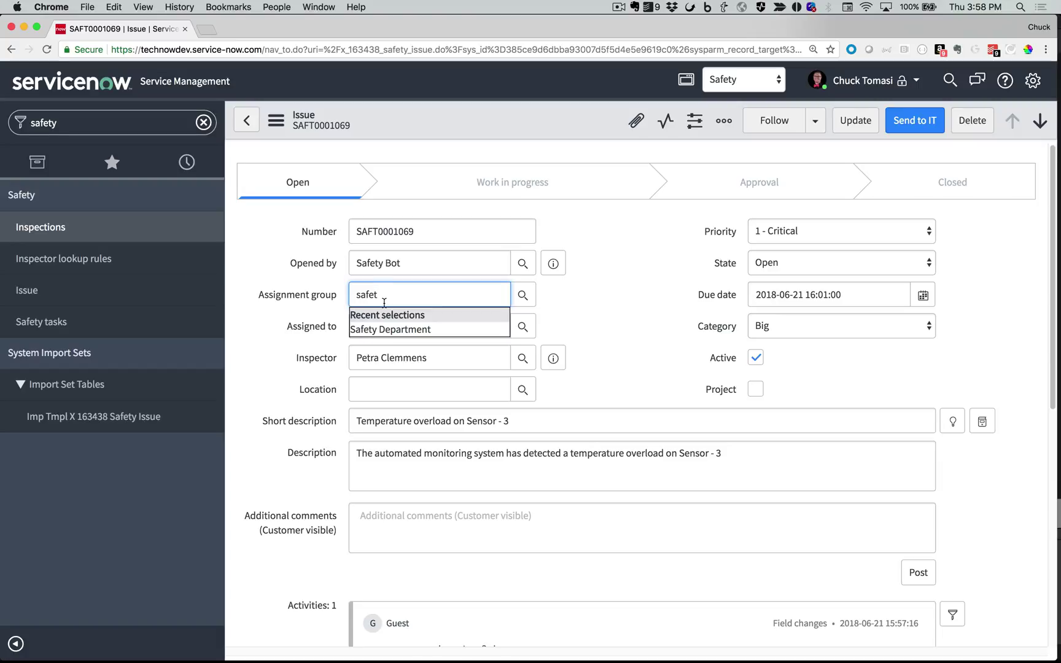
click(387, 330)
click(388, 329)
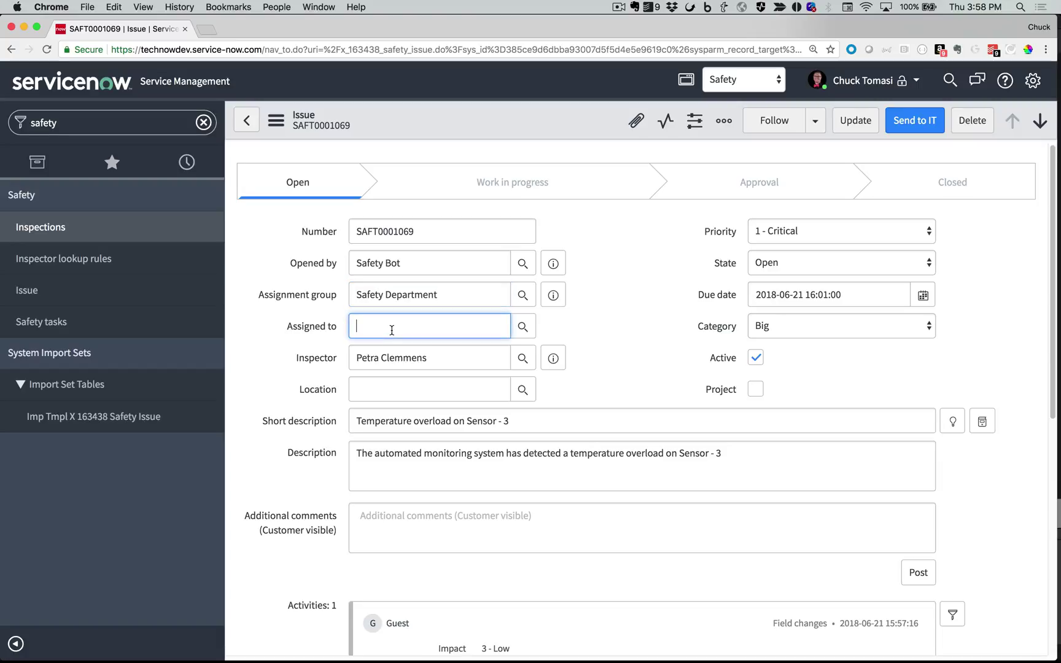
text(luke)
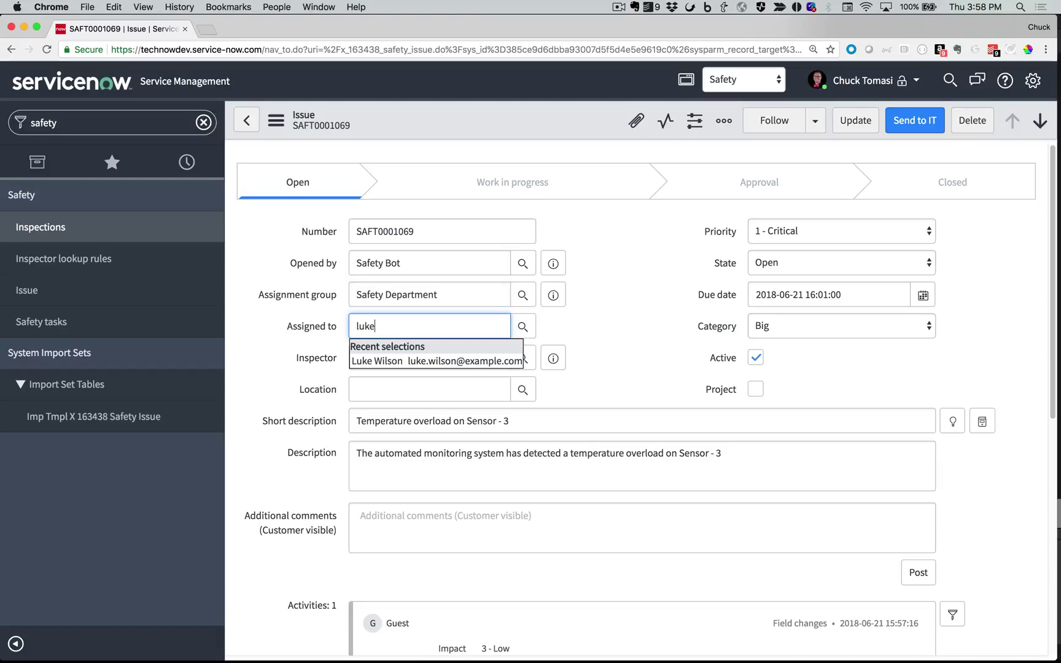
click(397, 361)
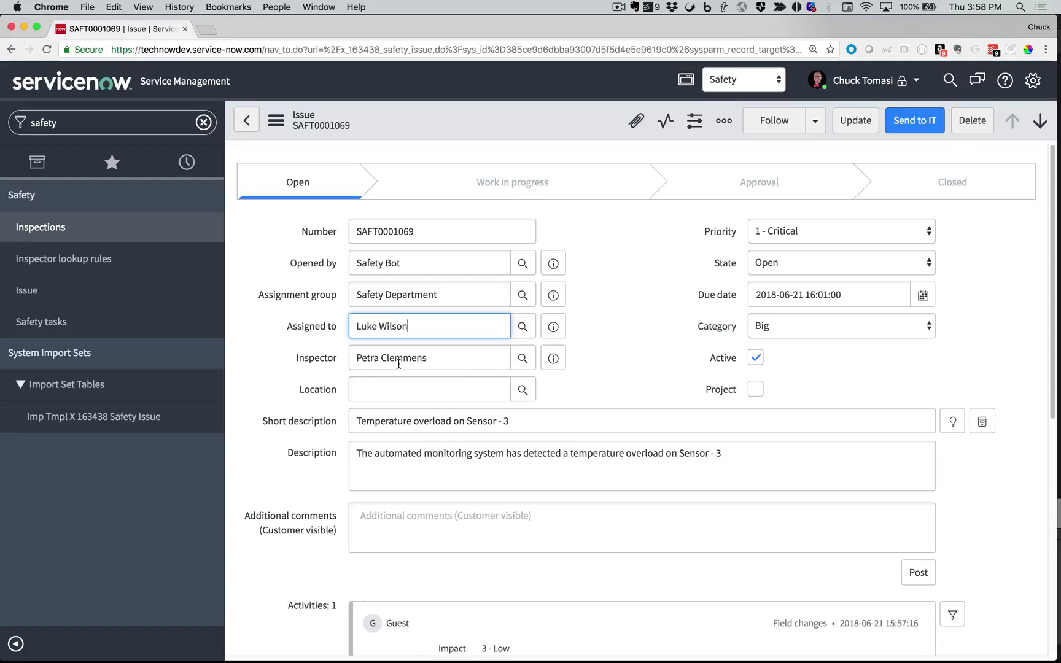